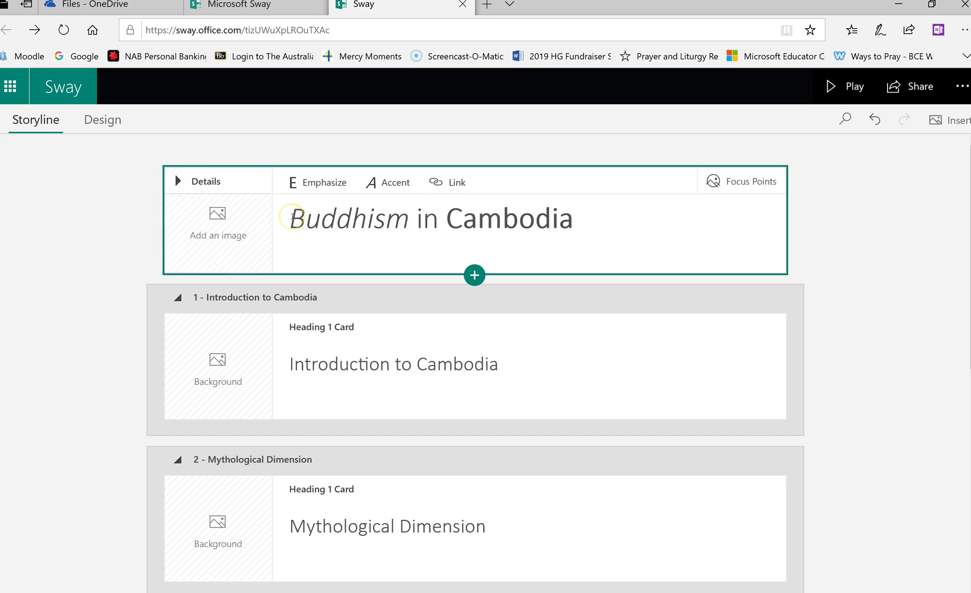
- Remove and reapply the Accent formatting on the word "Buddhism" in the title
left_click_drag(291, 217, 406, 229)
left_click(399, 185)
left_click(398, 185)
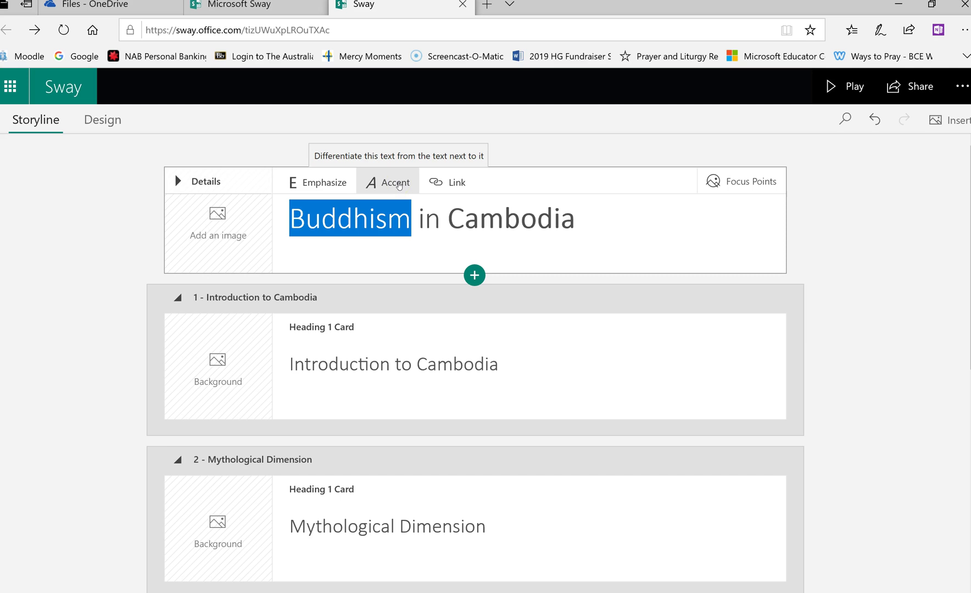
left_click(398, 185)
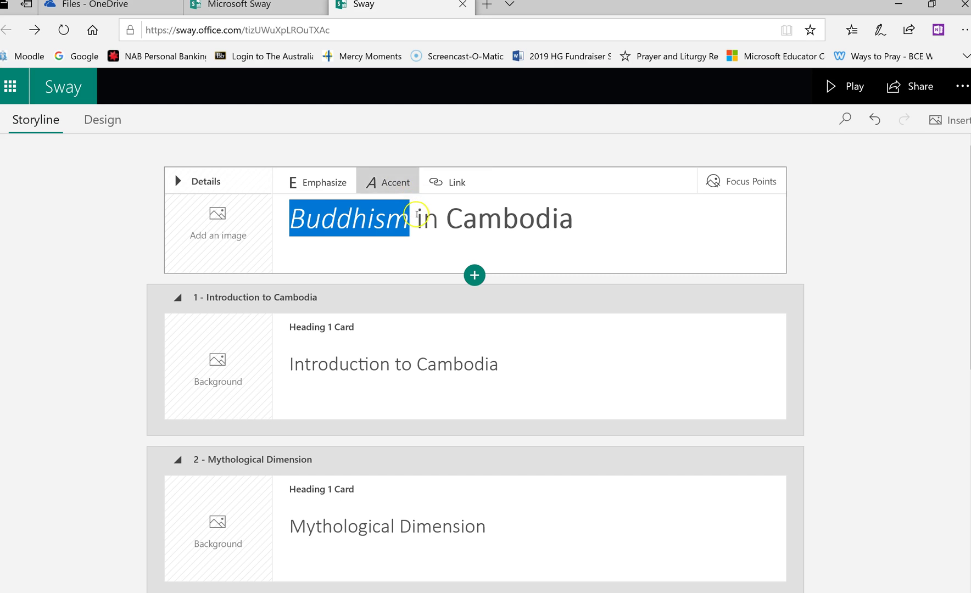
- Emphasize the word "in" in the title "Buddhism in Cambodia"
double_click(425, 217)
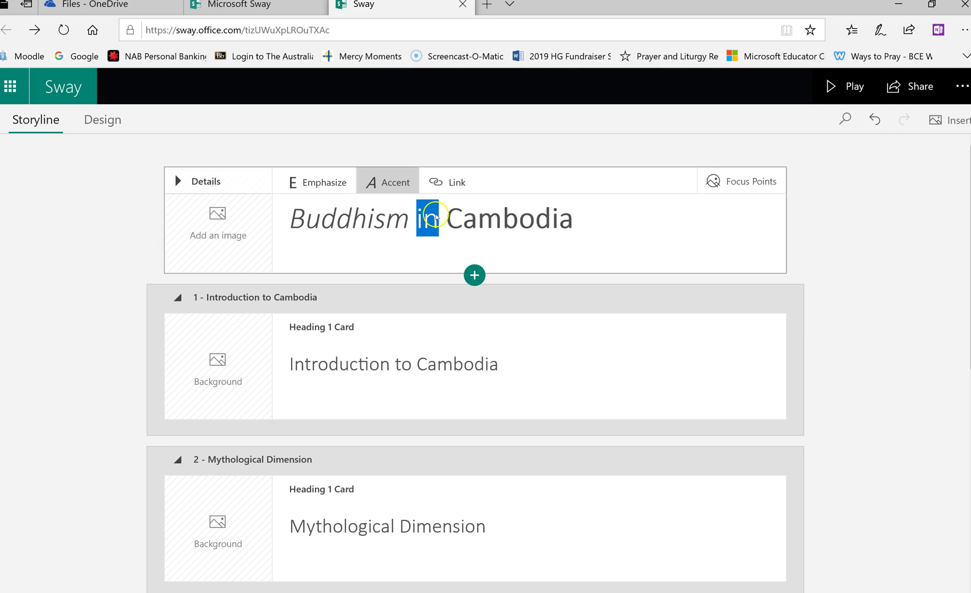
left_click(329, 184)
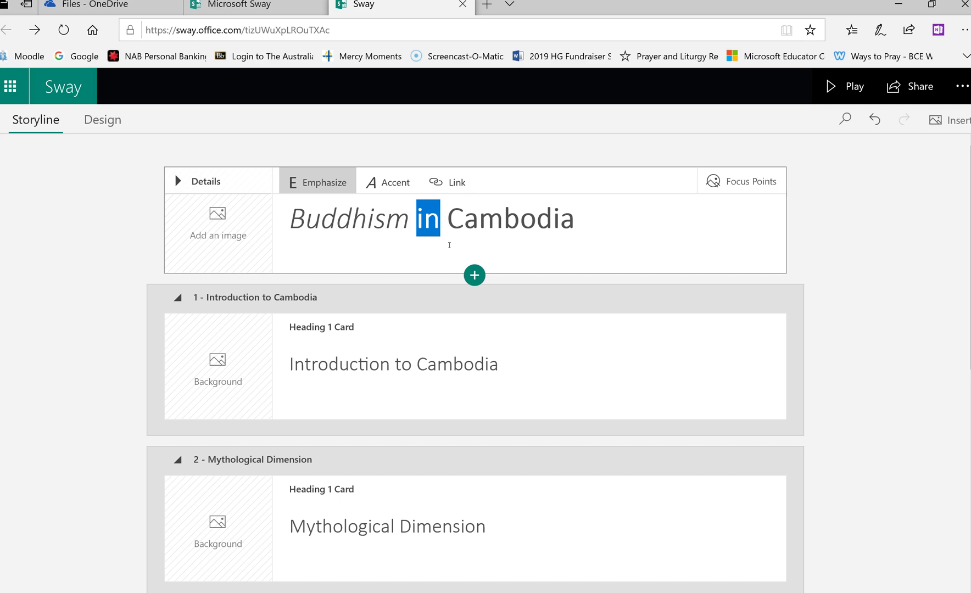
left_click(449, 245)
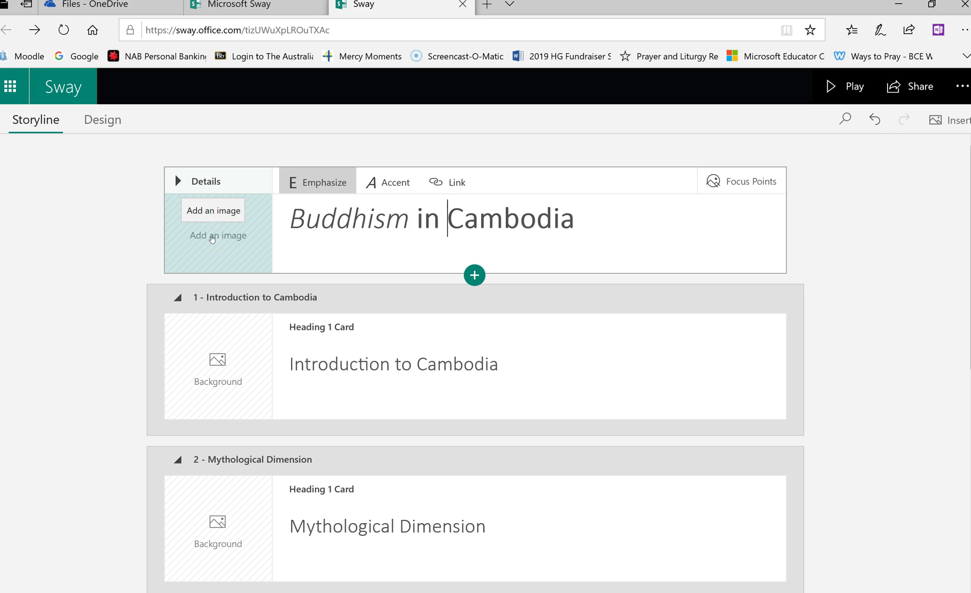
- Start adding an image to the title card and browse the suggested images for "Buddhism in Cambodia"
left_click(212, 238)
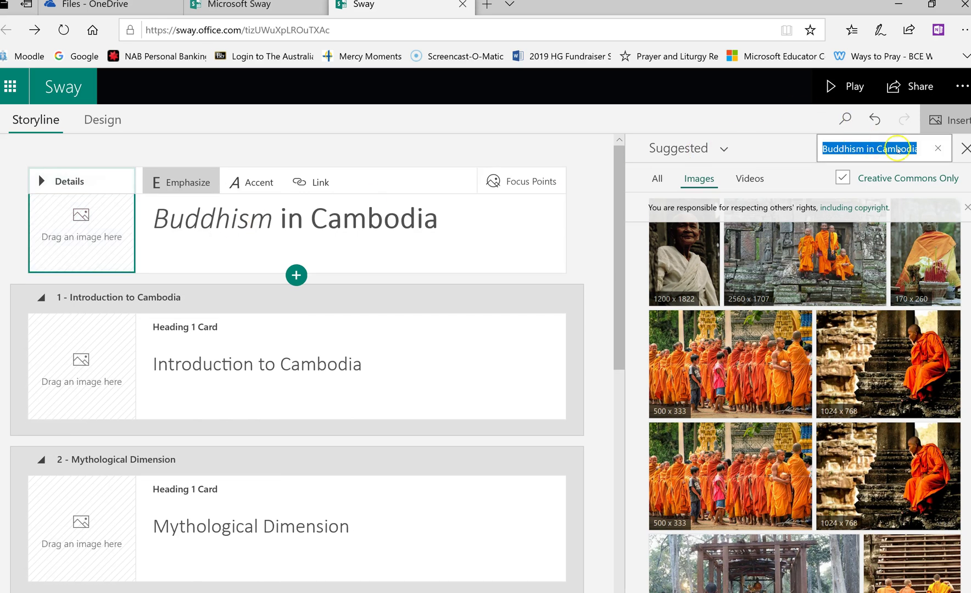
scroll(806, 378, "down", 5)
scroll(811, 387, "down", 10)
scroll(811, 387, "down", 10)
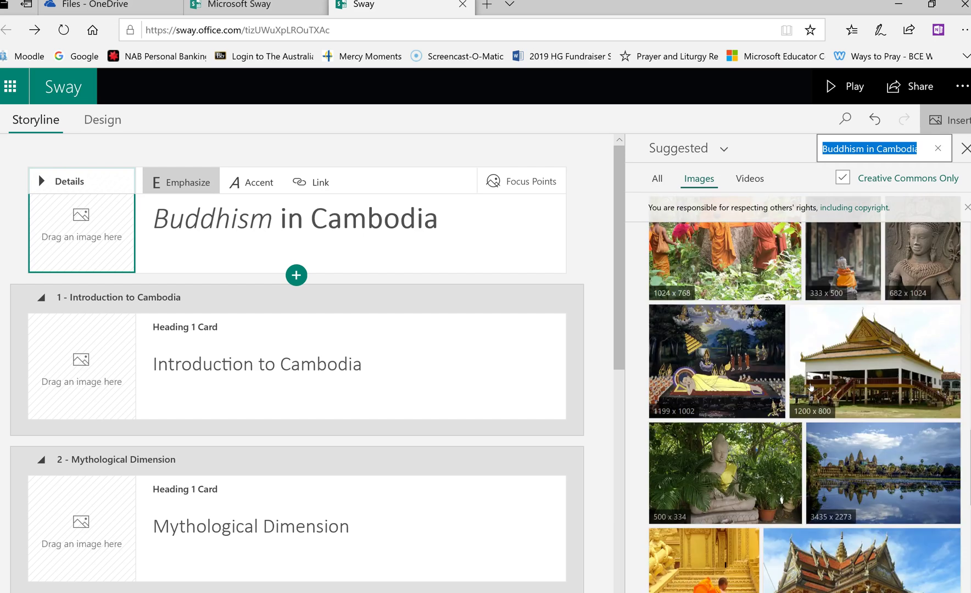
scroll(811, 388, "down", 5)
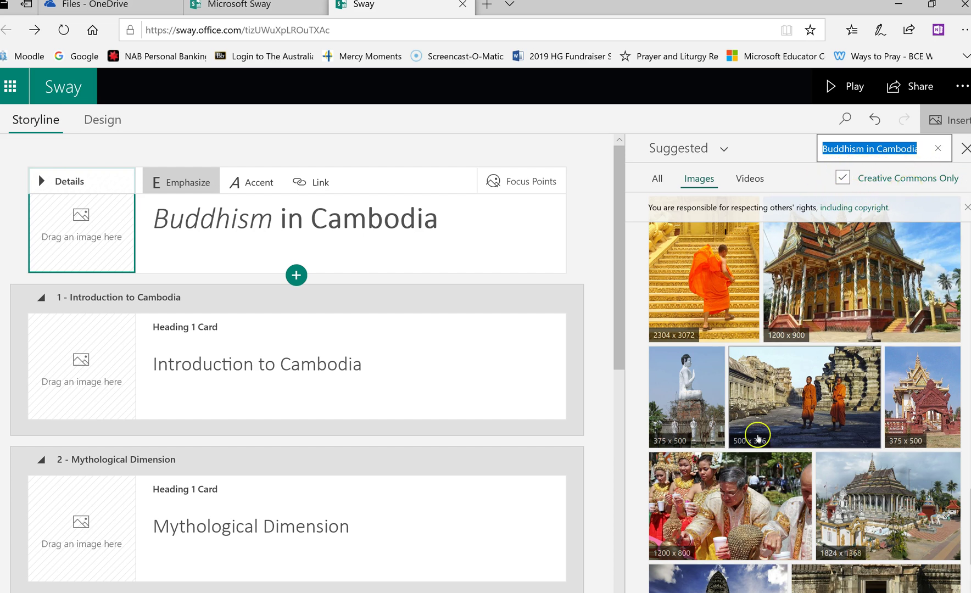
scroll(746, 472, "down", 4)
scroll(746, 471, "down", 3)
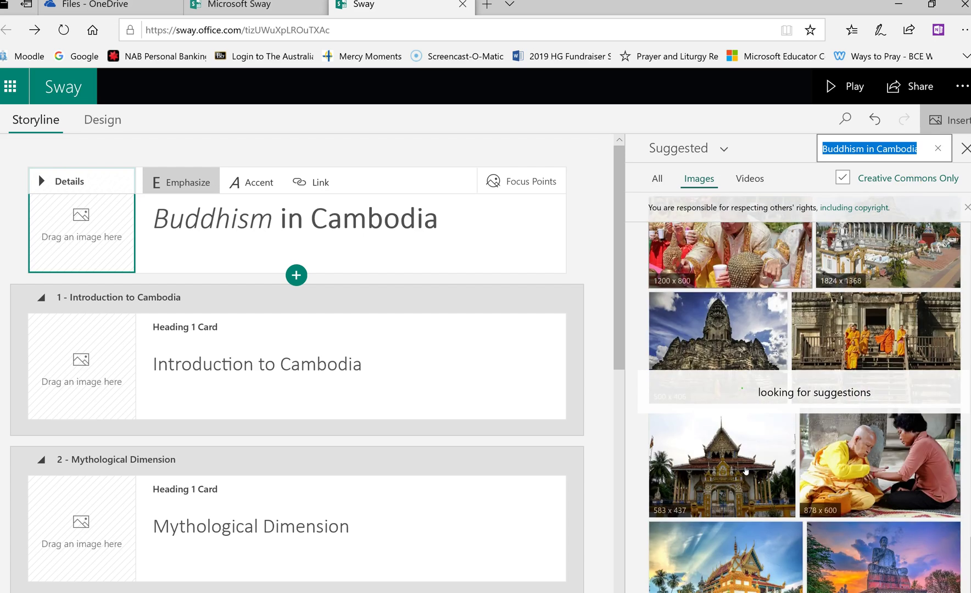
scroll(745, 471, "down", 10)
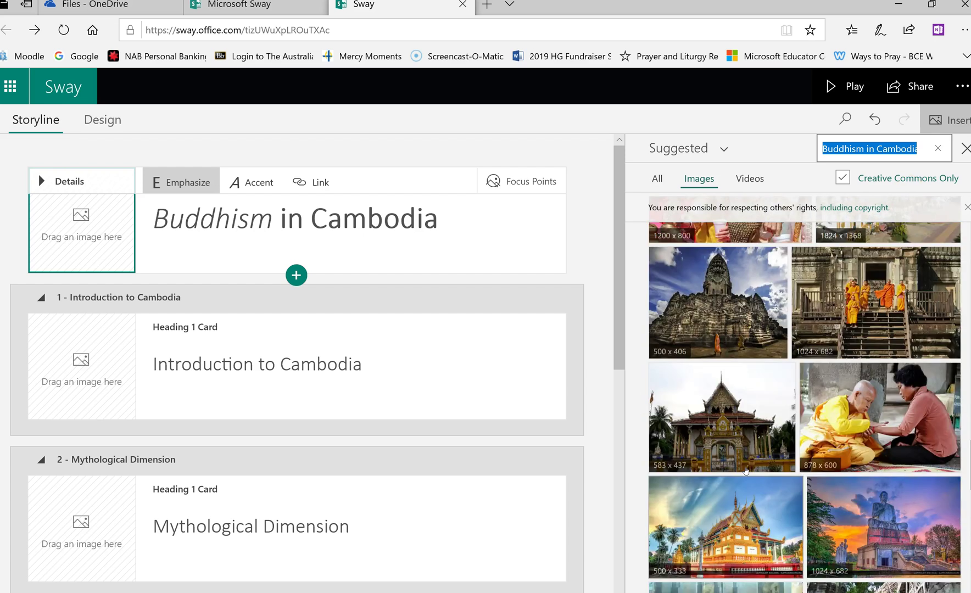
scroll(746, 471, "down", 10)
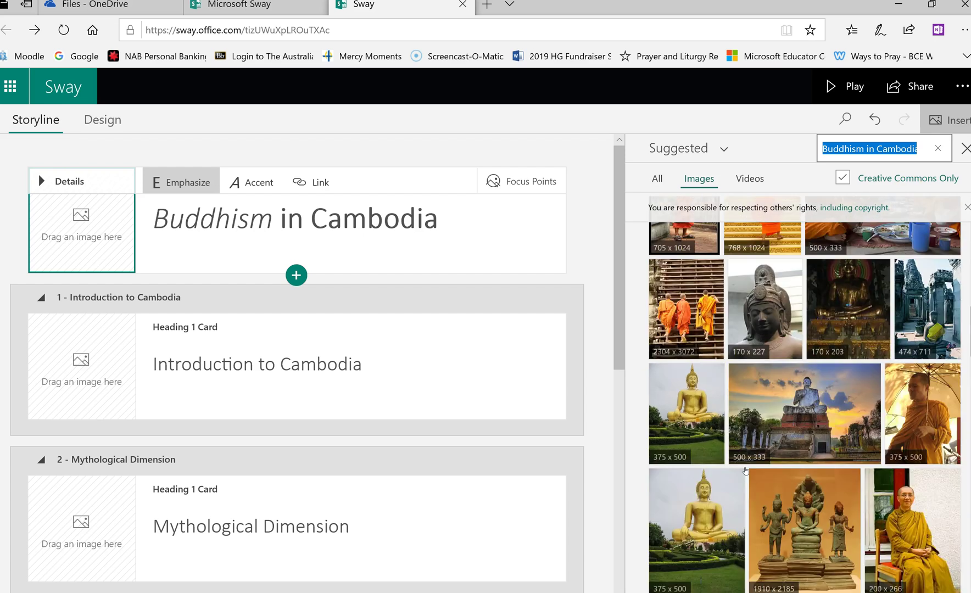
scroll(745, 471, "up", 5)
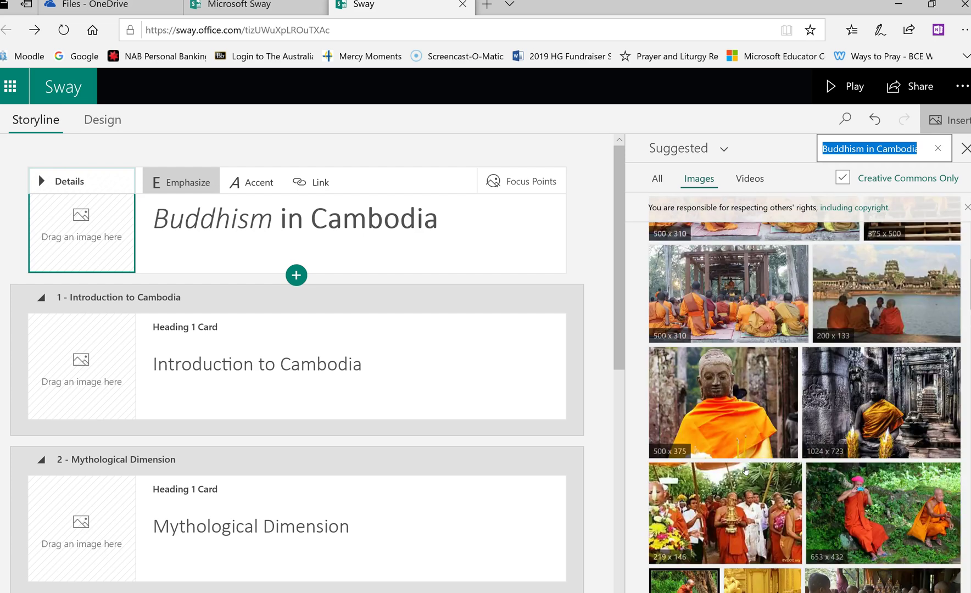
scroll(745, 471, "up", 5)
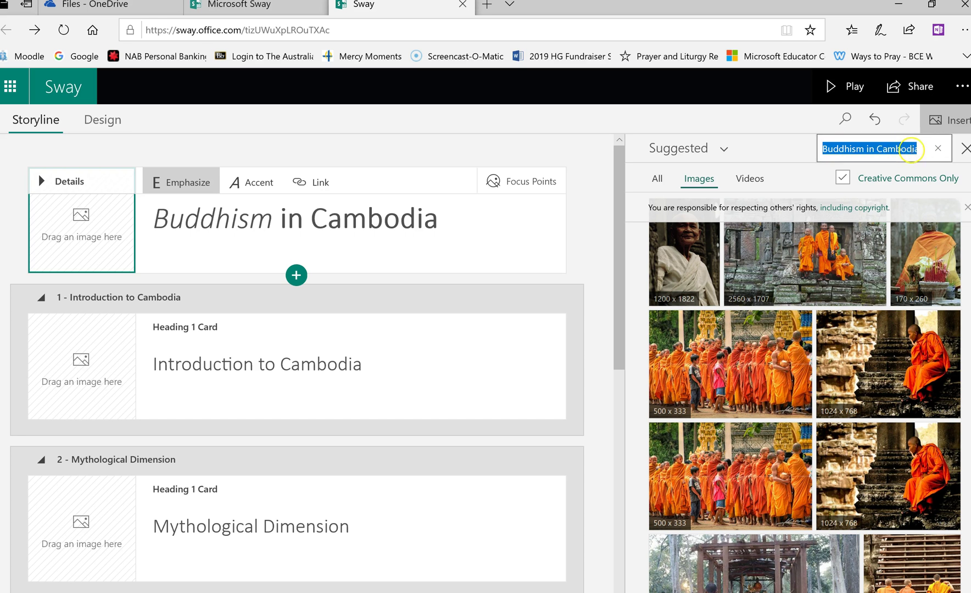
- Search the suggested images for "cambodia" and place the Cambodian flag as the title card's image
left_click(914, 149)
left_click_drag(823, 149, 926, 150)
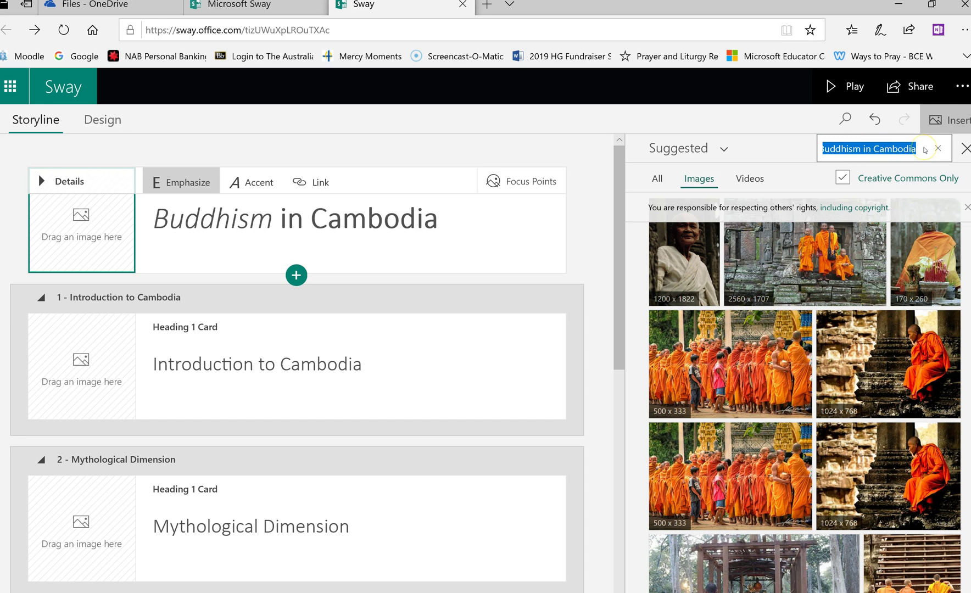
type("cambodia")
key("Return")
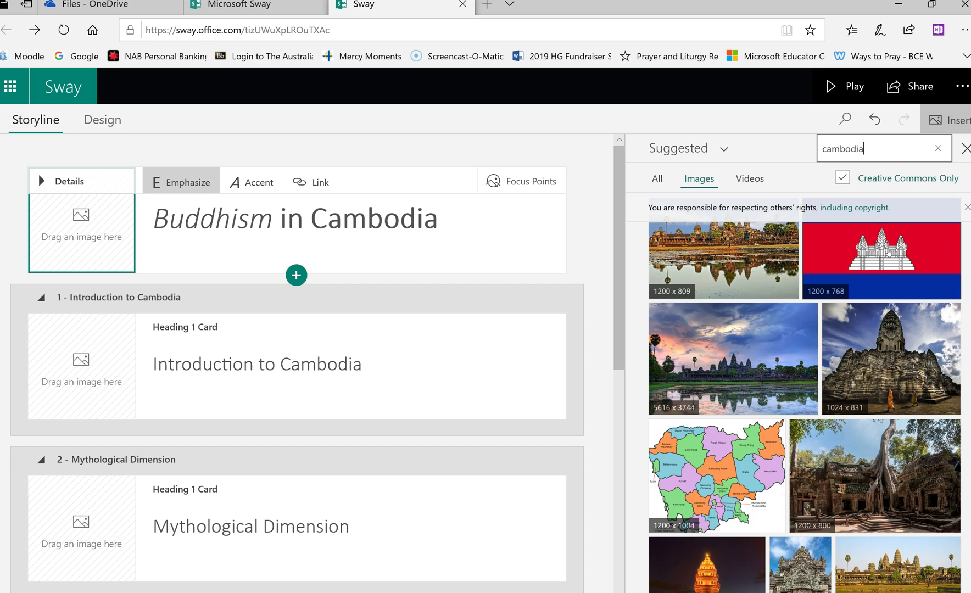
left_click_drag(888, 253, 90, 227)
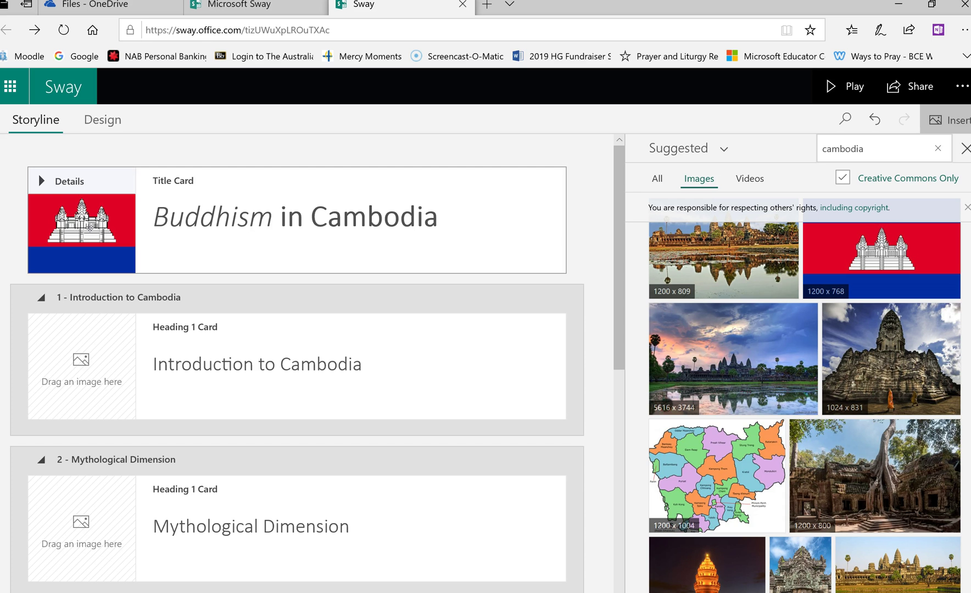
- Search the suggested images for "Buddhism" and replace the title card's image with the coloured 1007 x 1024 wheel
left_click_drag(880, 148, 822, 149)
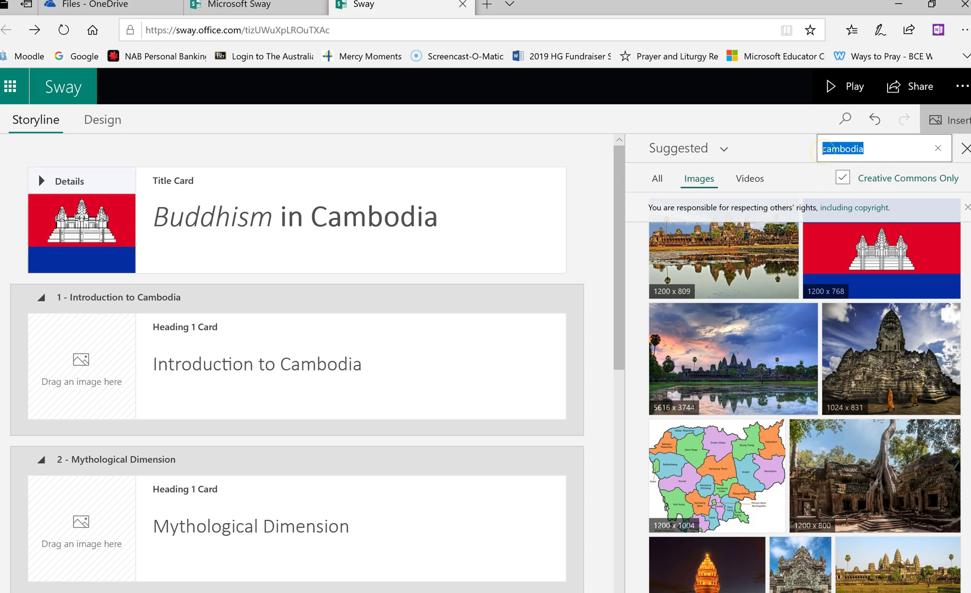
type("Buddhism")
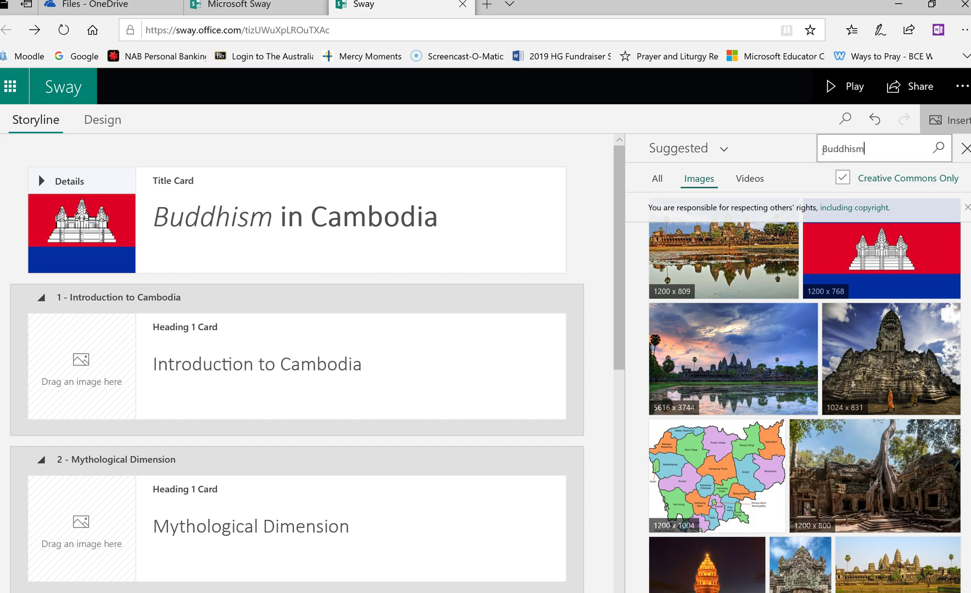
key("Return")
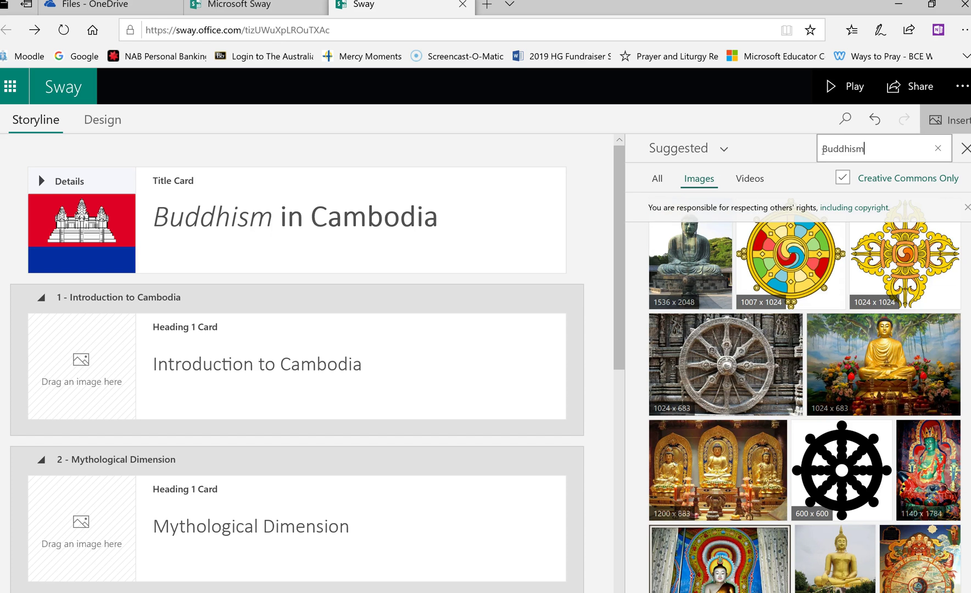
left_click_drag(792, 255, 84, 233)
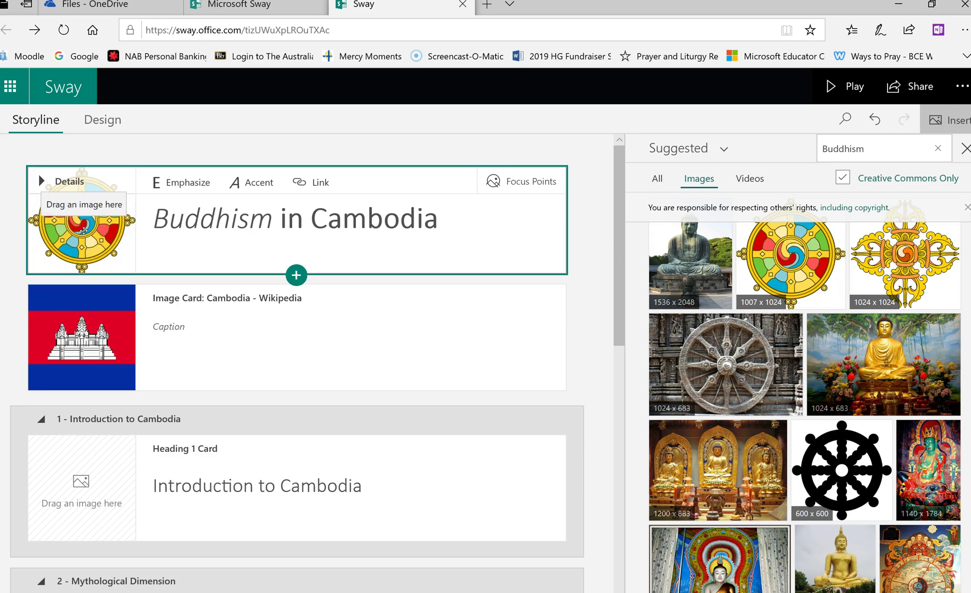
- Delete the Cambodian flag image card below the title card
left_click_drag(519, 337, 505, 314)
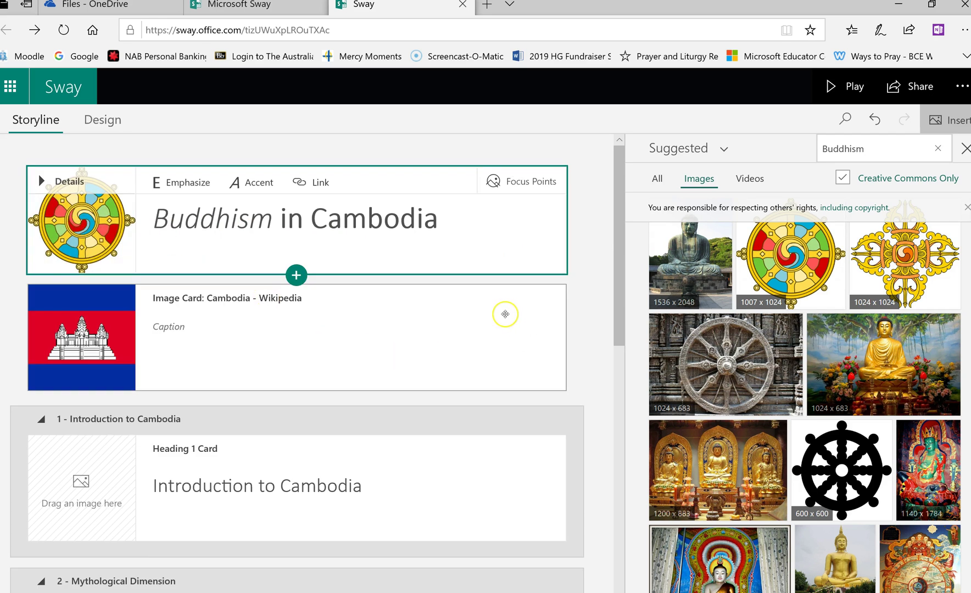
left_click(505, 314)
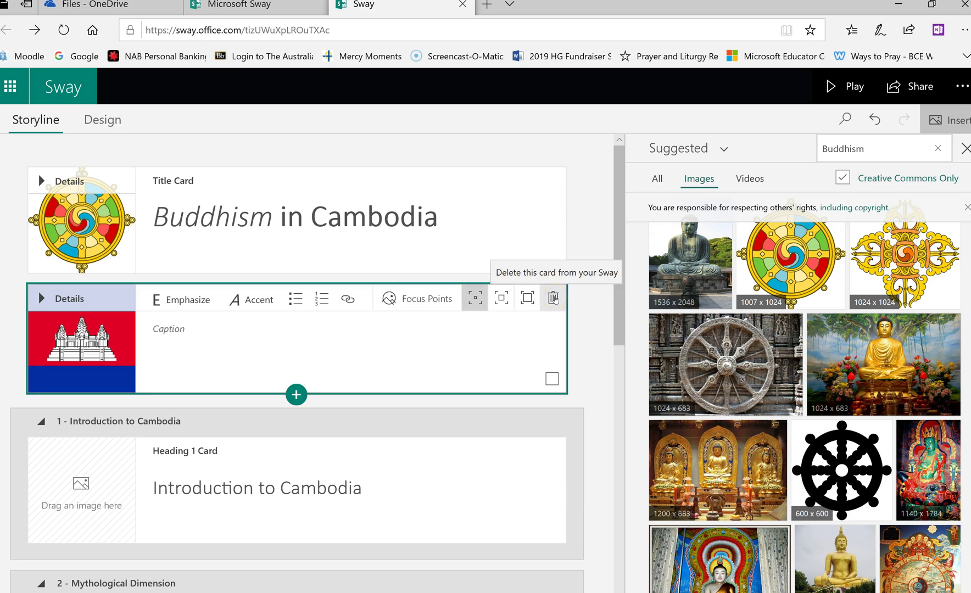
left_click(553, 298)
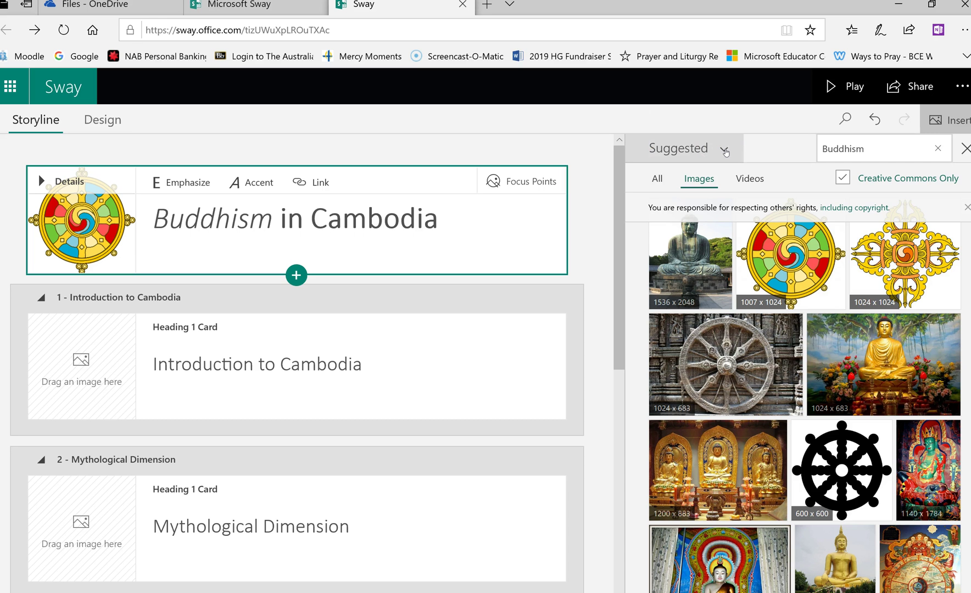
- Insert the image meditation hands.jpg from the Buddhism SWAY materials folder on the device
left_click(724, 150)
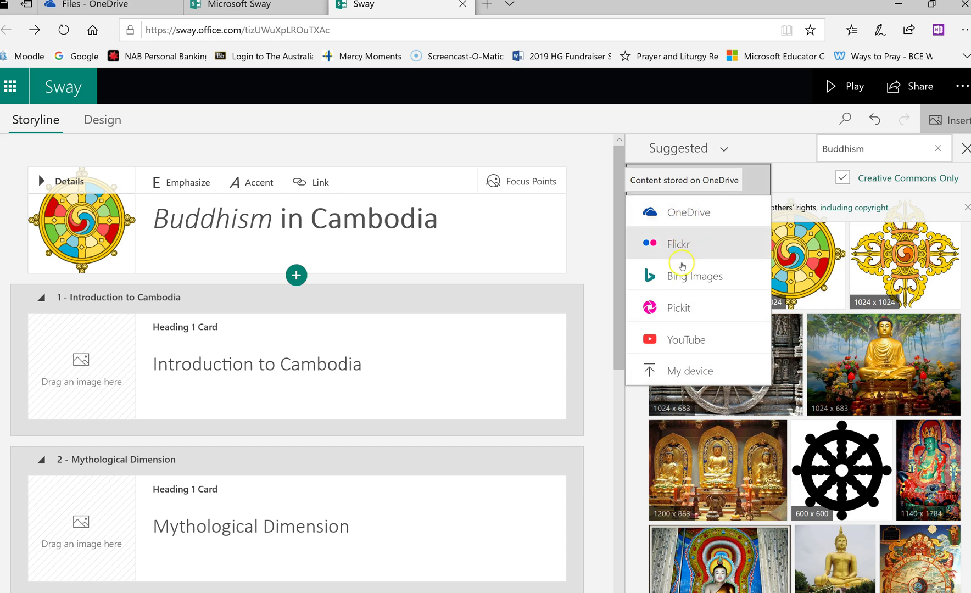
left_click(683, 365)
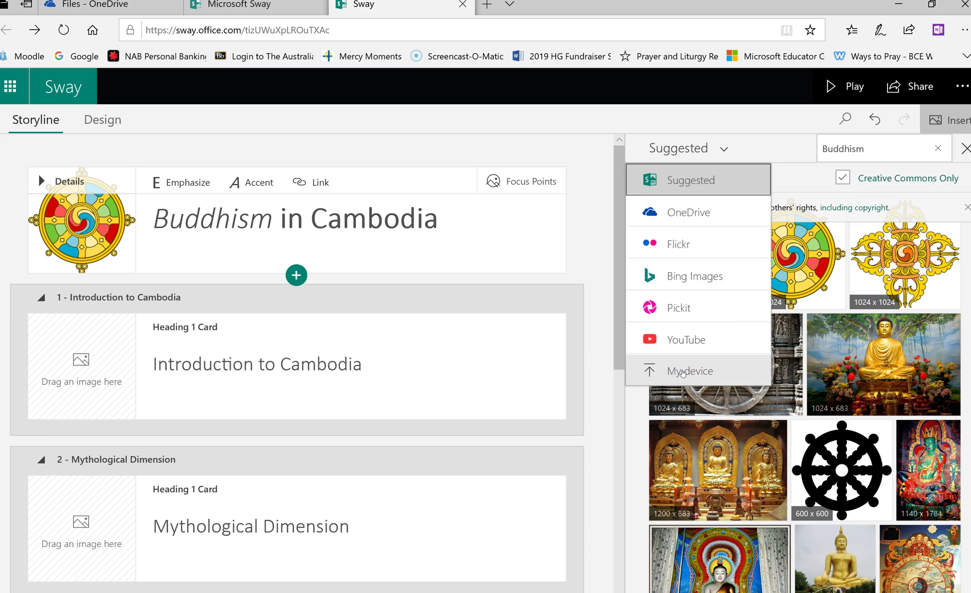
left_click(682, 372)
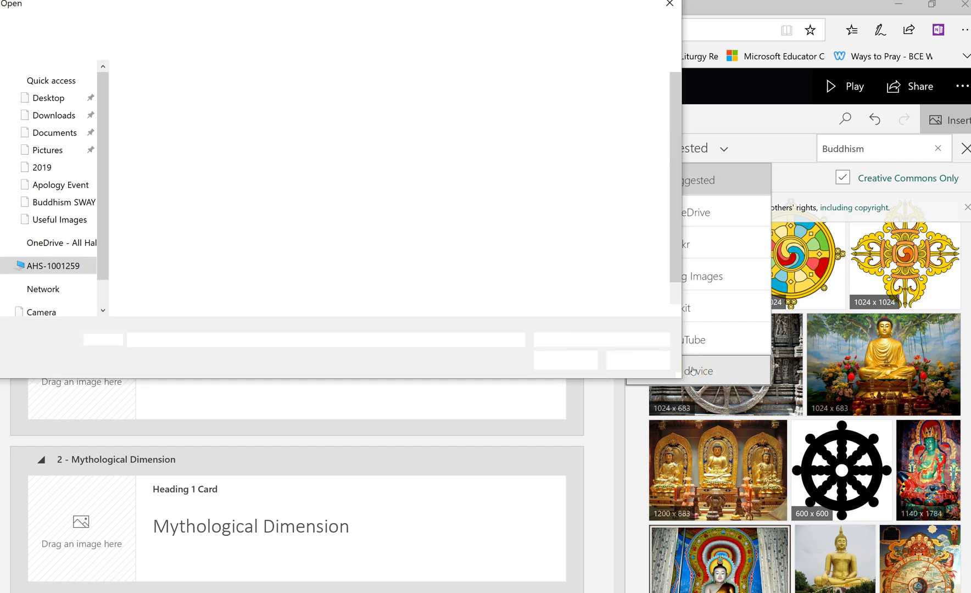
left_click(49, 97)
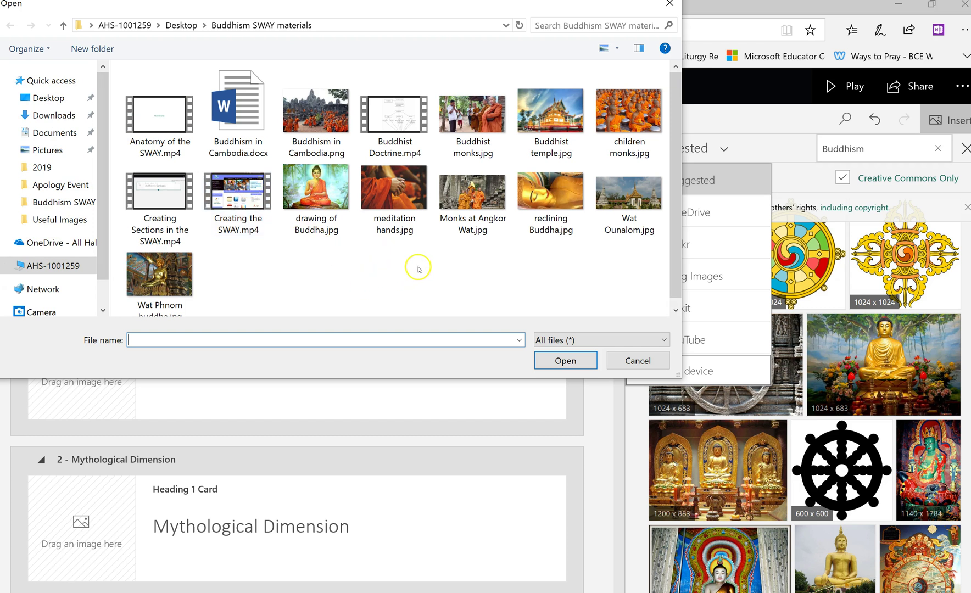
double_click(392, 189)
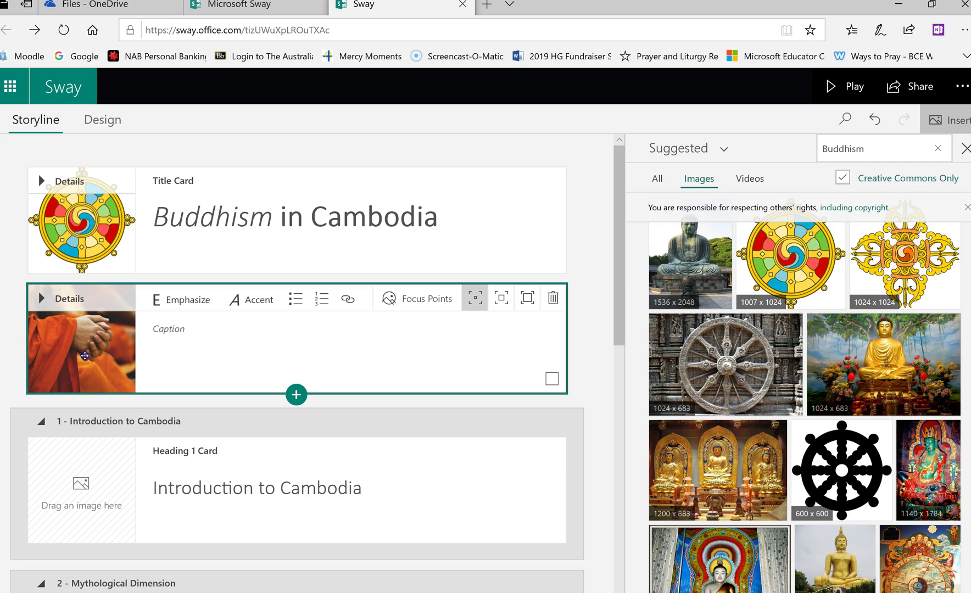
- Move the meditation hands image into the title card and delete the wheel image card it displaces
left_click_drag(84, 356, 85, 213)
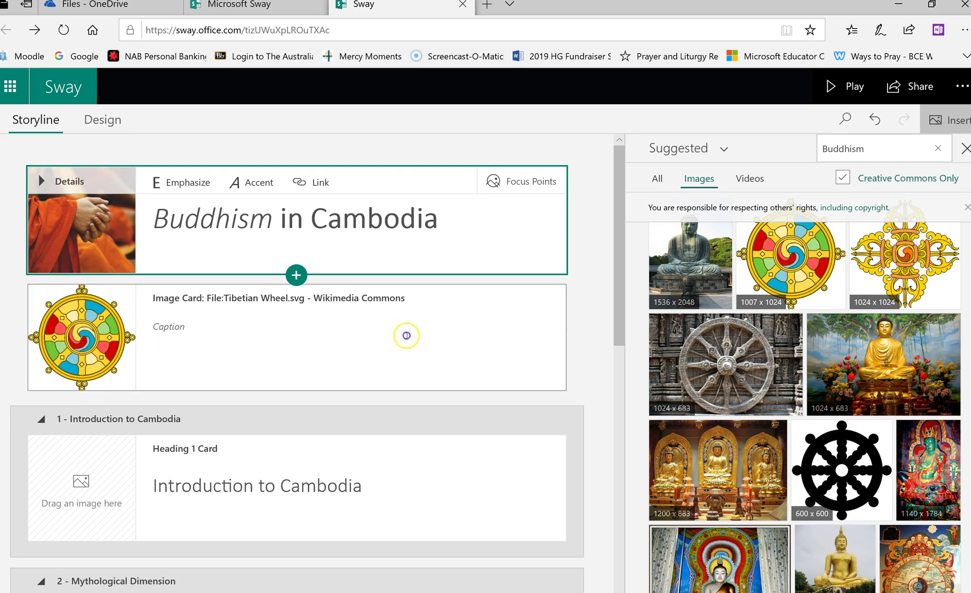
left_click(539, 318)
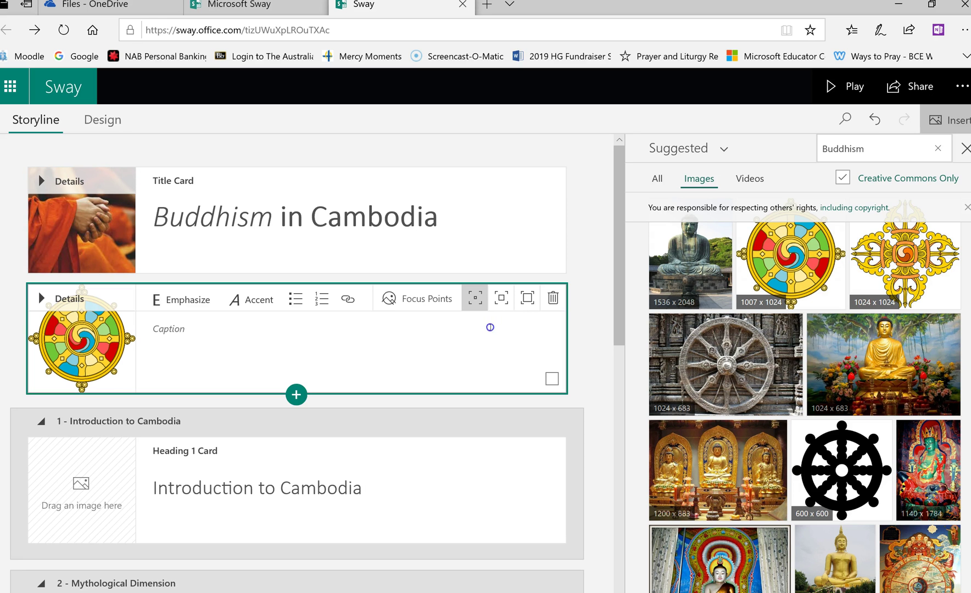
left_click(553, 298)
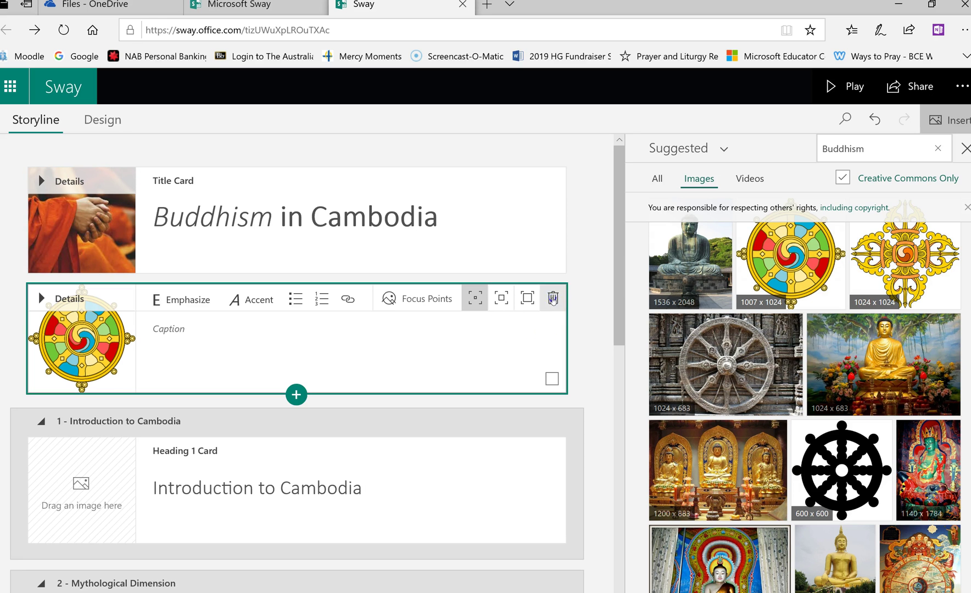
left_click(448, 298)
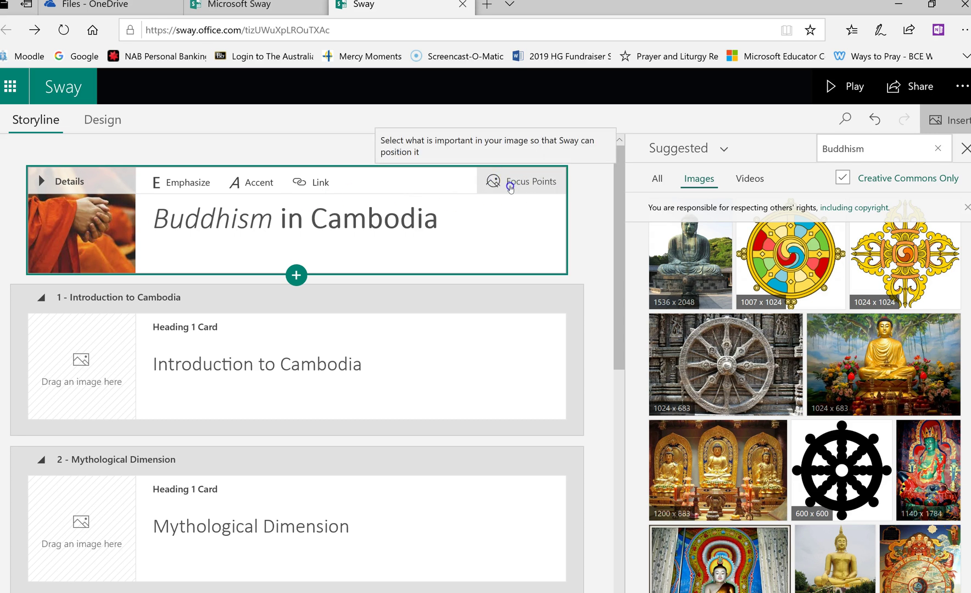
- Open the title image's focus points and turn "The entire image is important" on and back off
left_click(510, 187)
left_click(517, 182)
left_click(518, 183)
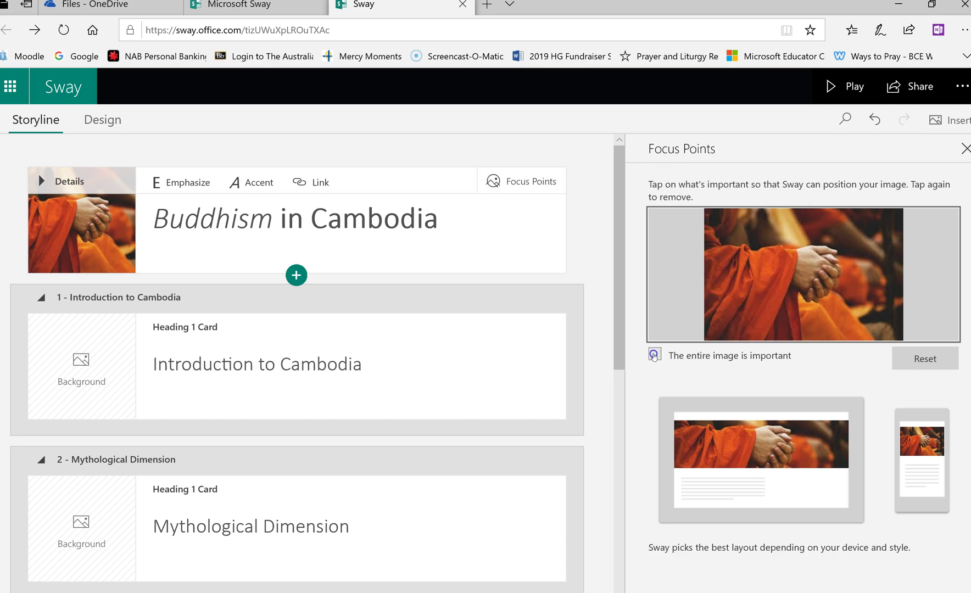
left_click(653, 355)
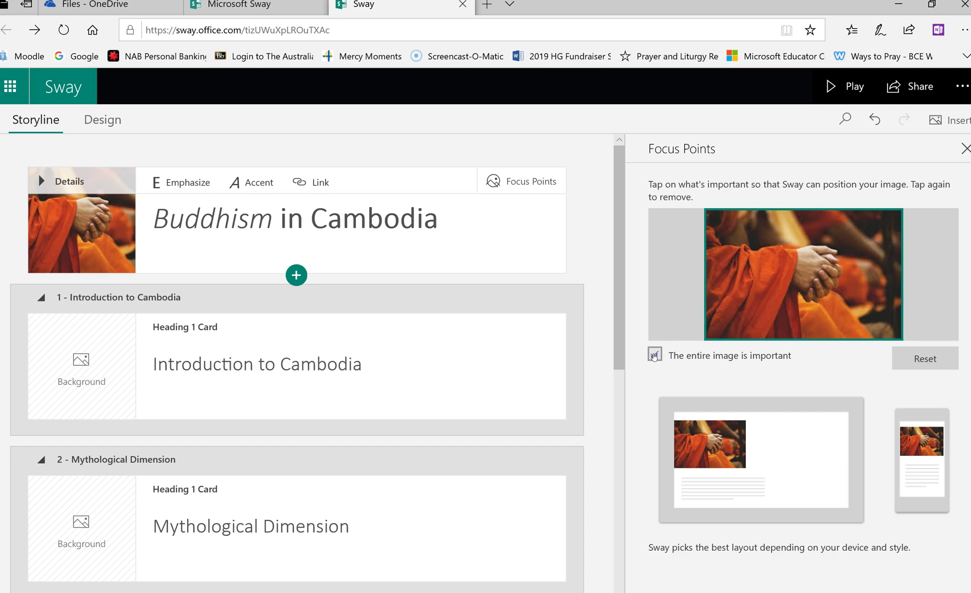
left_click(654, 356)
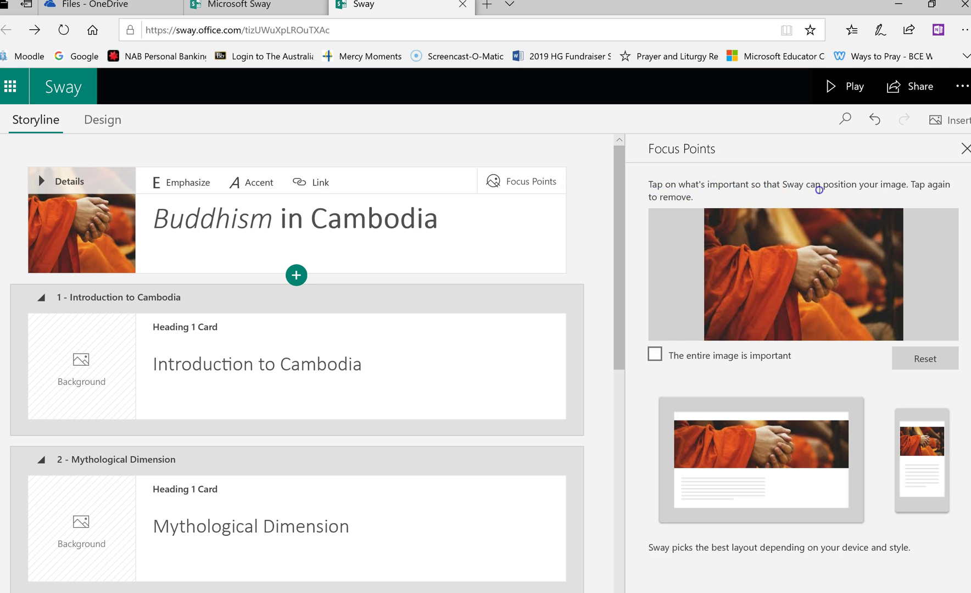
- Try covering the clasped hands and wrist in the title image with nine focus points, and reset them all
left_click(834, 254)
left_click(831, 254)
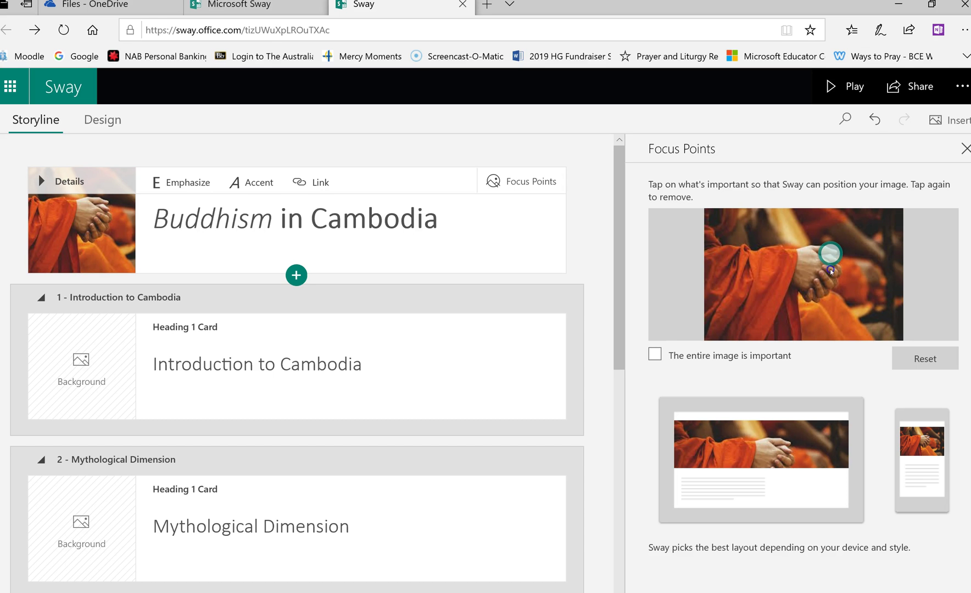
left_click(831, 269)
left_click(822, 283)
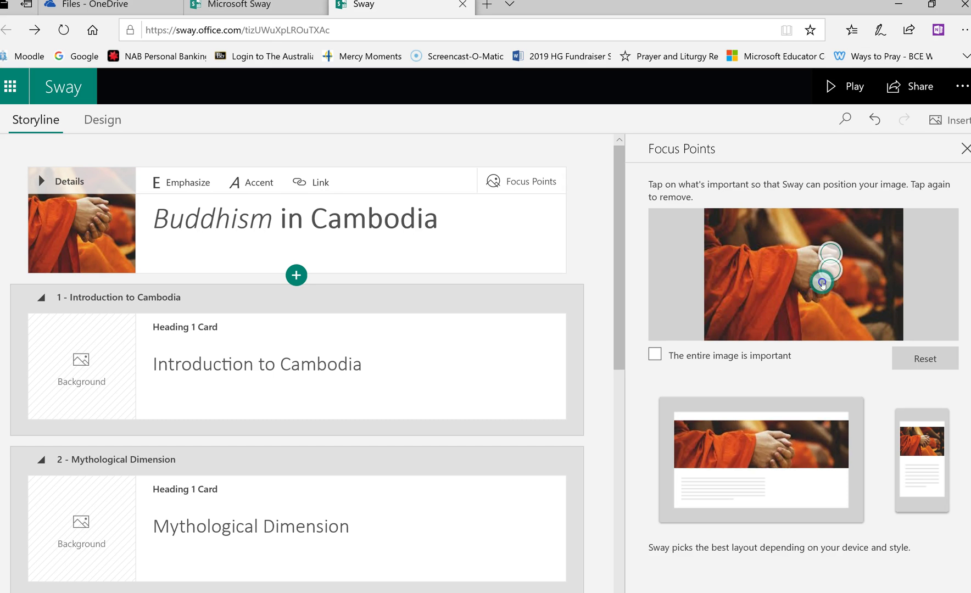
left_click(802, 289)
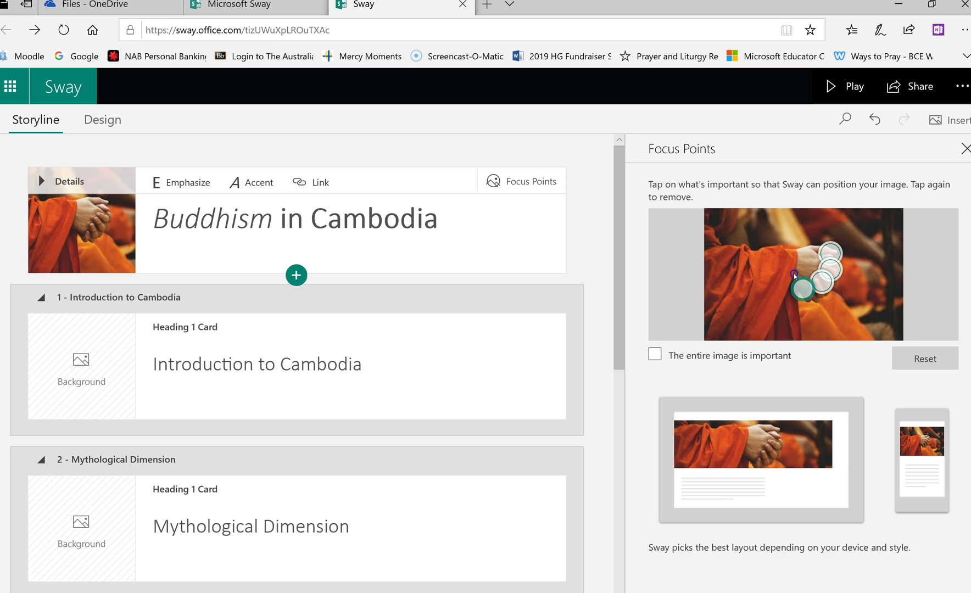
left_click(794, 274)
left_click(777, 253)
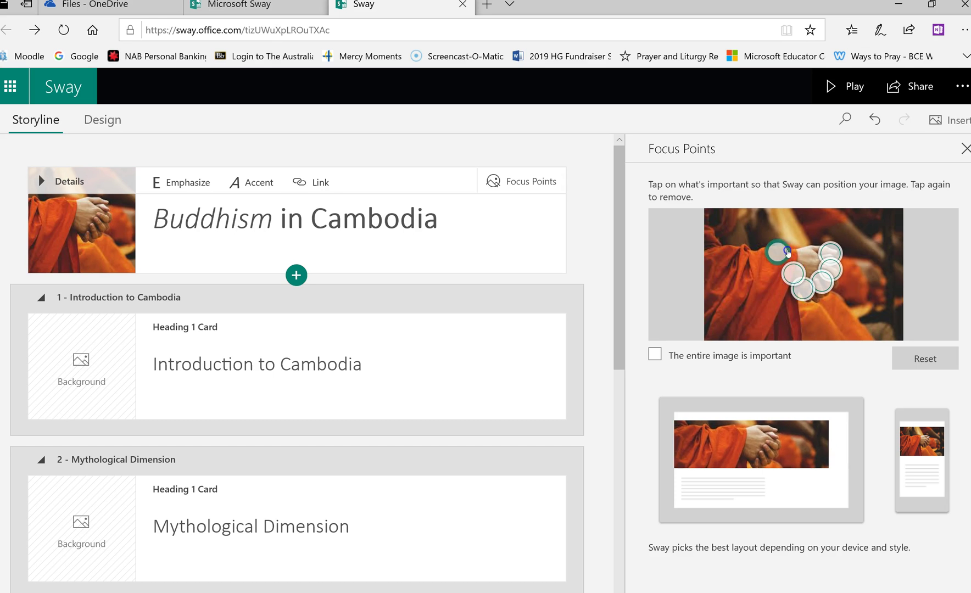
left_click(794, 249)
left_click(812, 261)
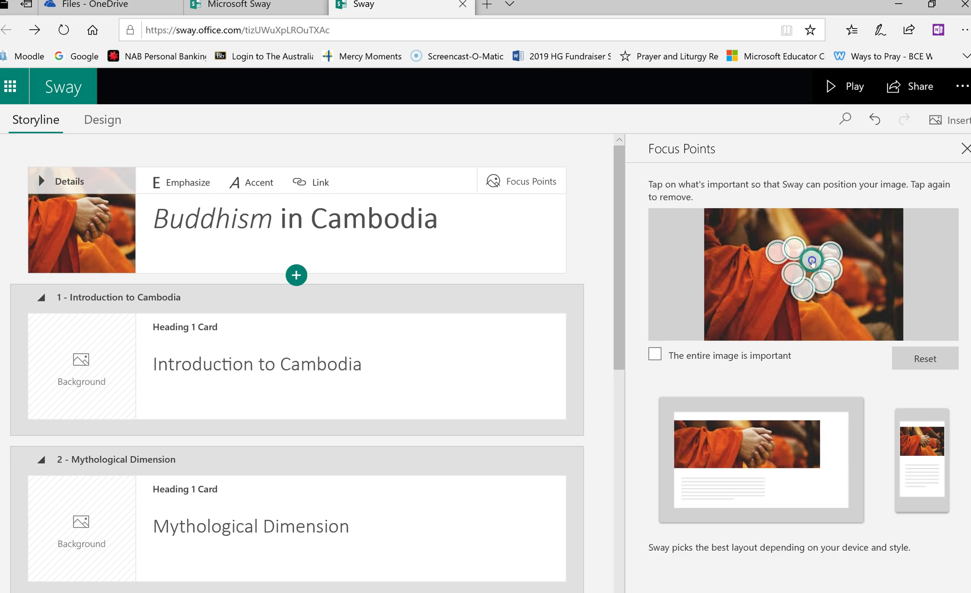
left_click(815, 240)
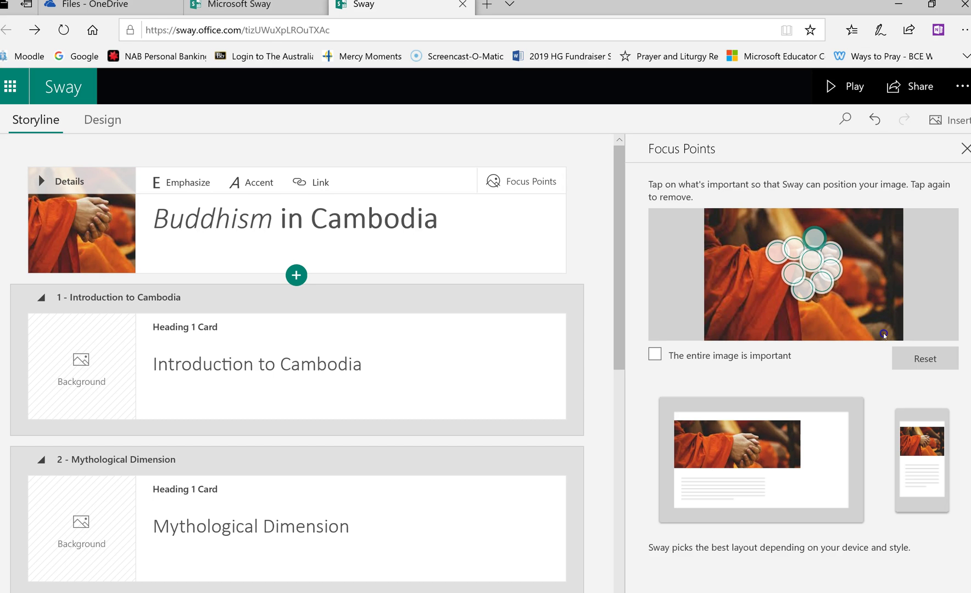
left_click(927, 360)
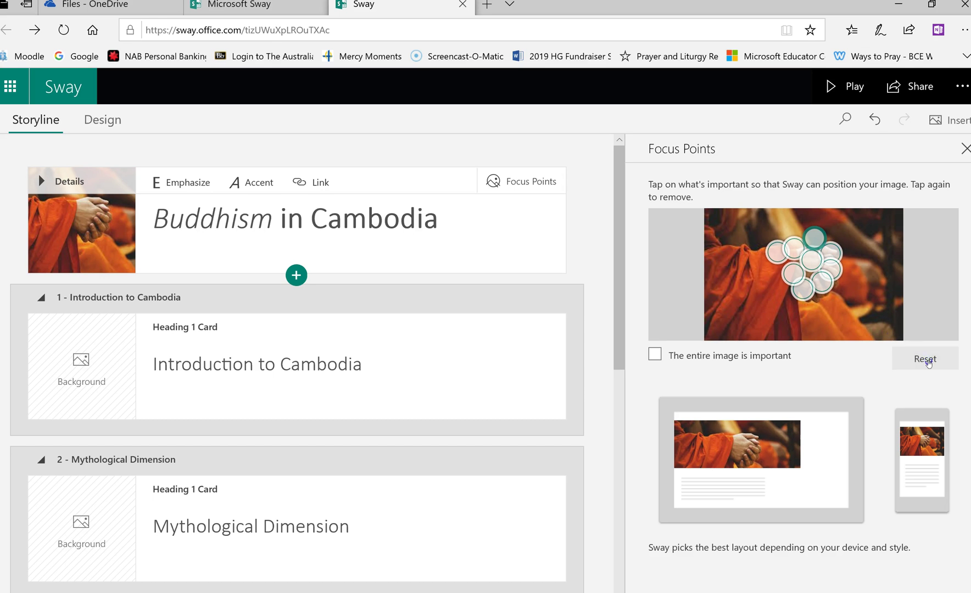
left_click(927, 360)
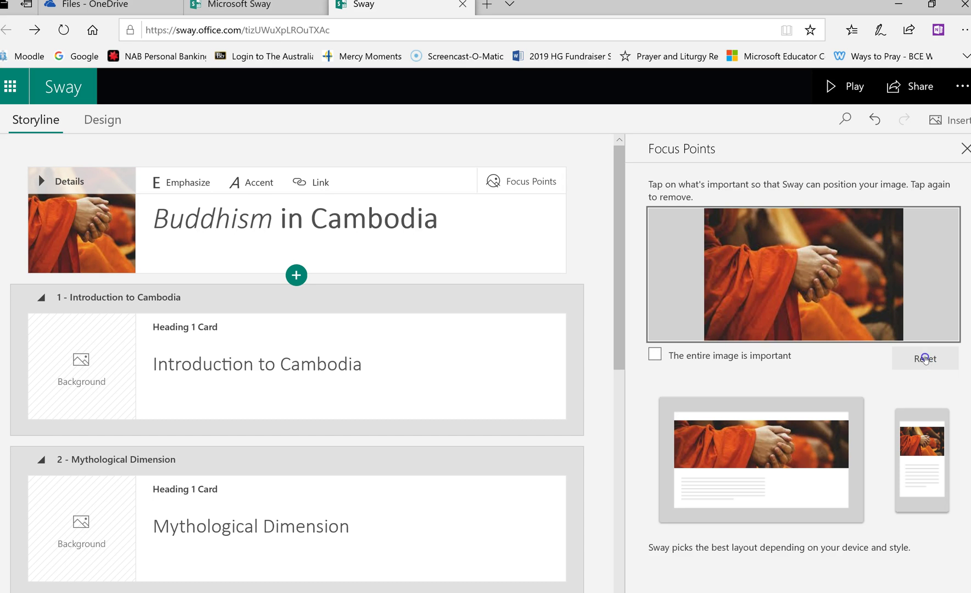
- Mark the clasped hands and wrist in the title image with seven focus points and close the focus point settings
left_click(812, 284)
left_click(829, 279)
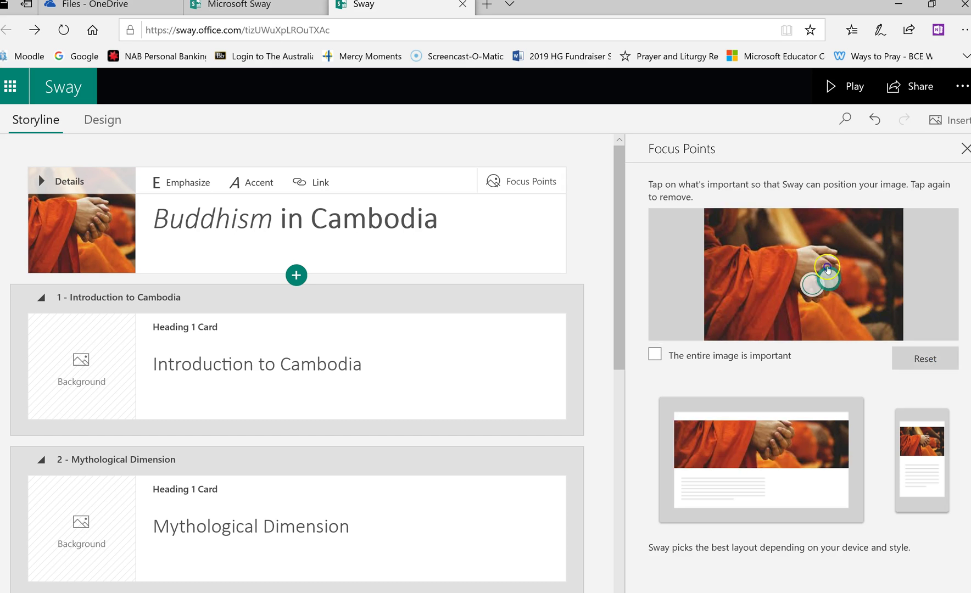
left_click(825, 255)
left_click(809, 247)
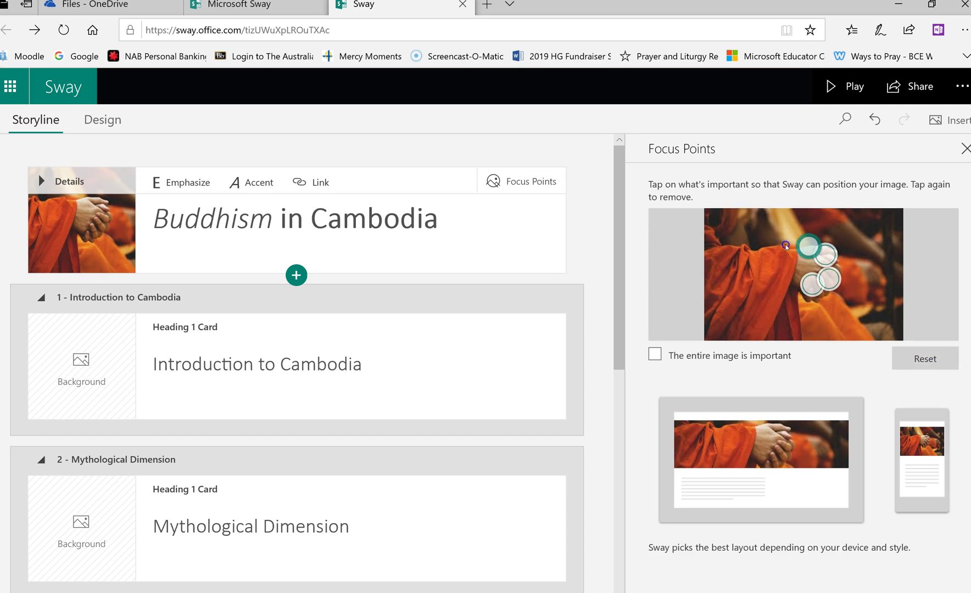
left_click(784, 245)
left_click(805, 259)
left_click(789, 272)
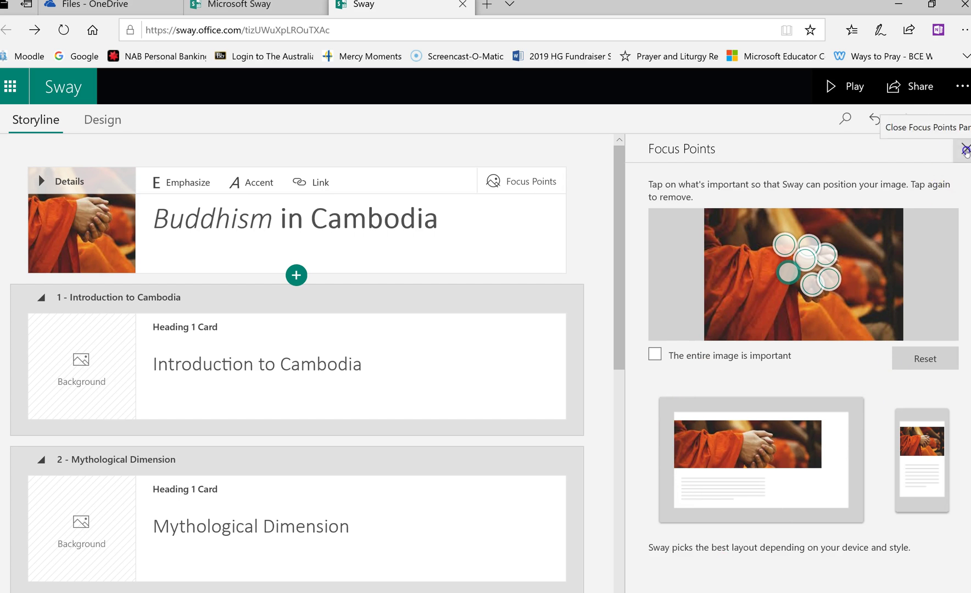
left_click(965, 151)
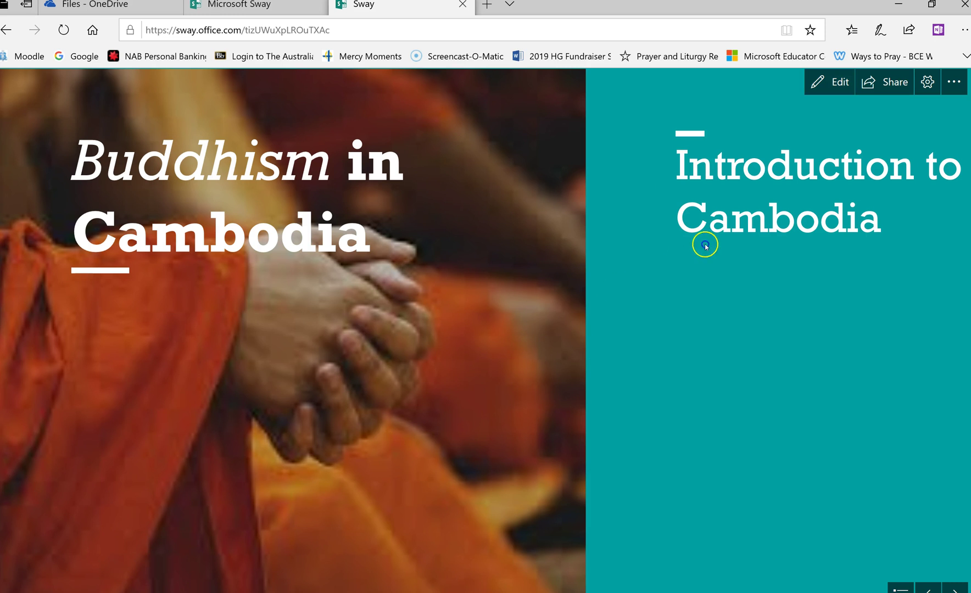
- Leave the preview of the Sway and return to editing it
left_click(839, 83)
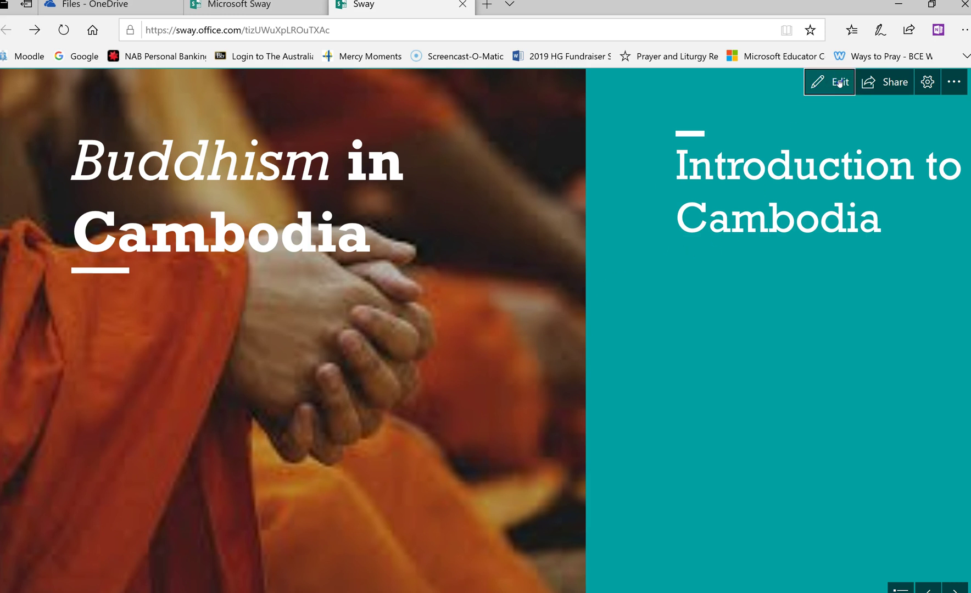